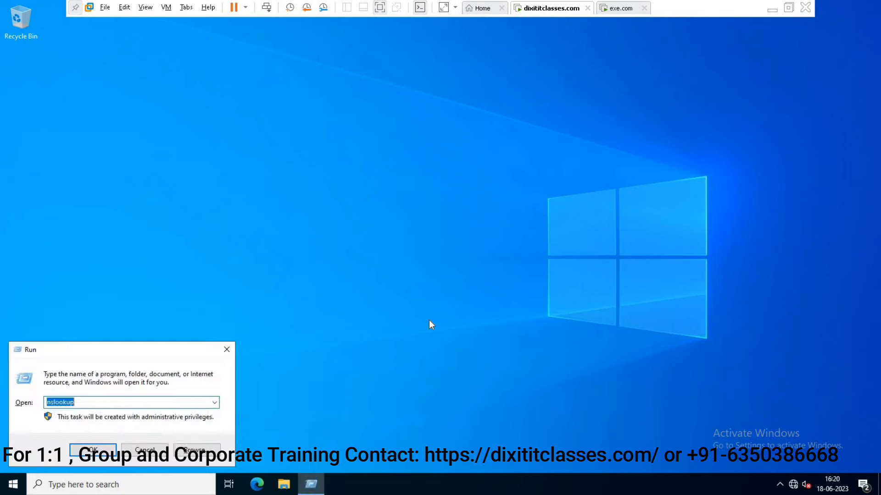
# Run ipconfig and dcdiag /test:dns to confirm address 172.16.0.1 and passing DNS tests.
pyautogui.write('ipconfig')
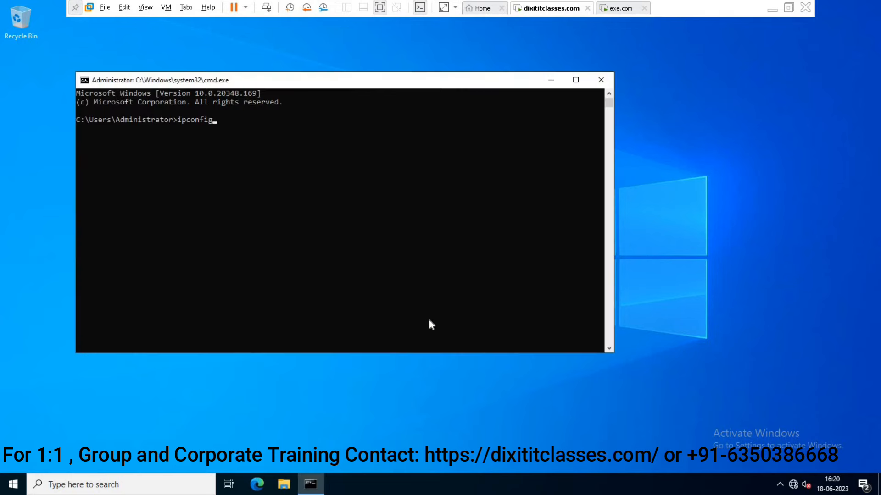
pyautogui.press('Return')
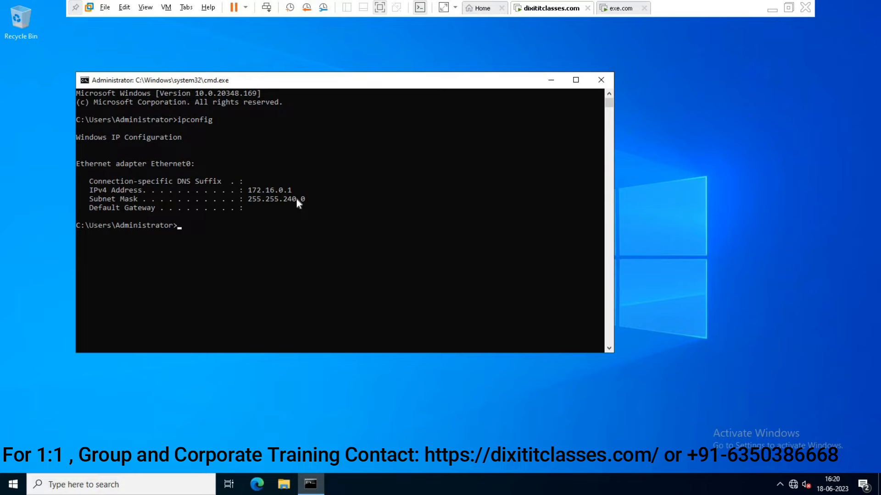
pyautogui.write('dcdiag /test:dns')
pyautogui.press('Return')
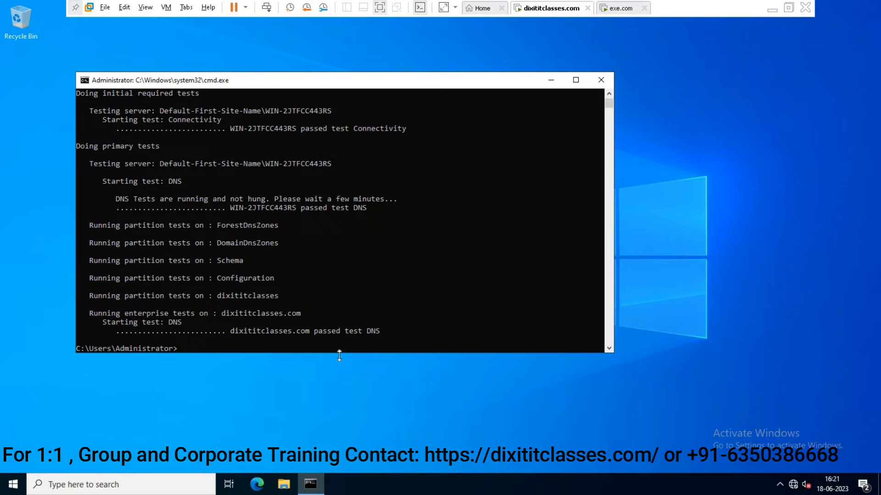
# Switch to the exe.com VM and sign in with the administrator password.
pyautogui.click(621, 9)
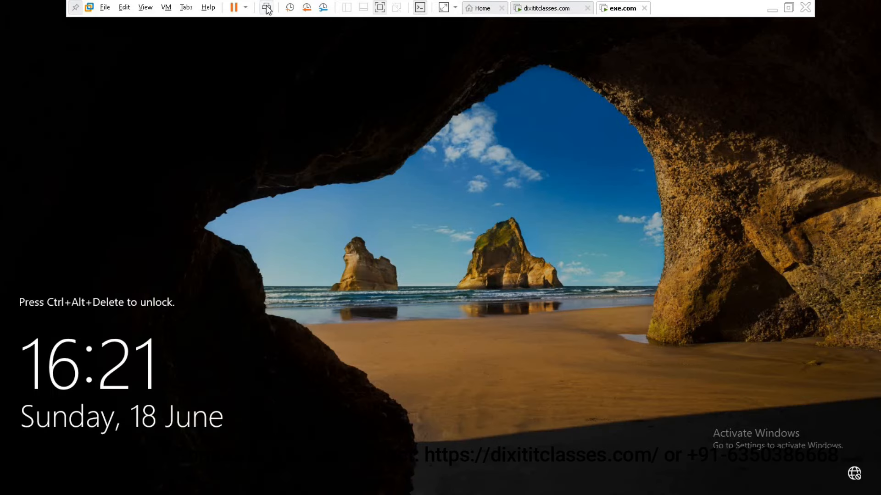
pyautogui.click(266, 7)
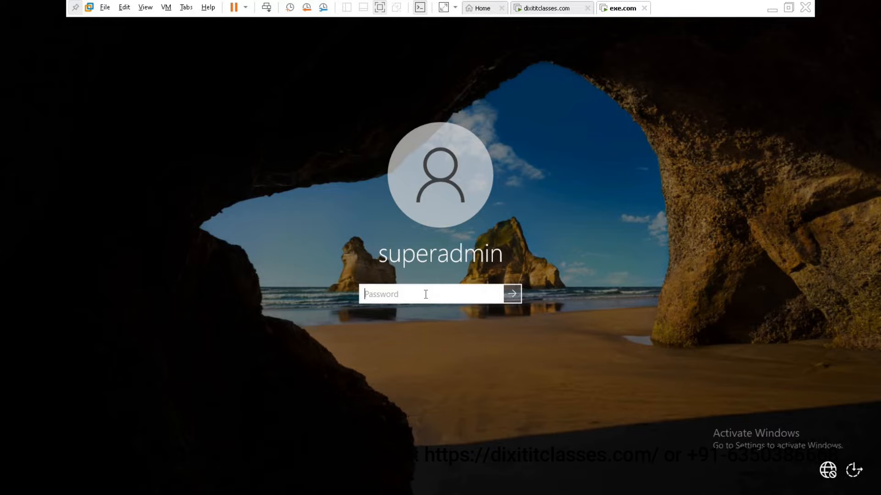
pyautogui.write('**********')
pyautogui.press('Return')
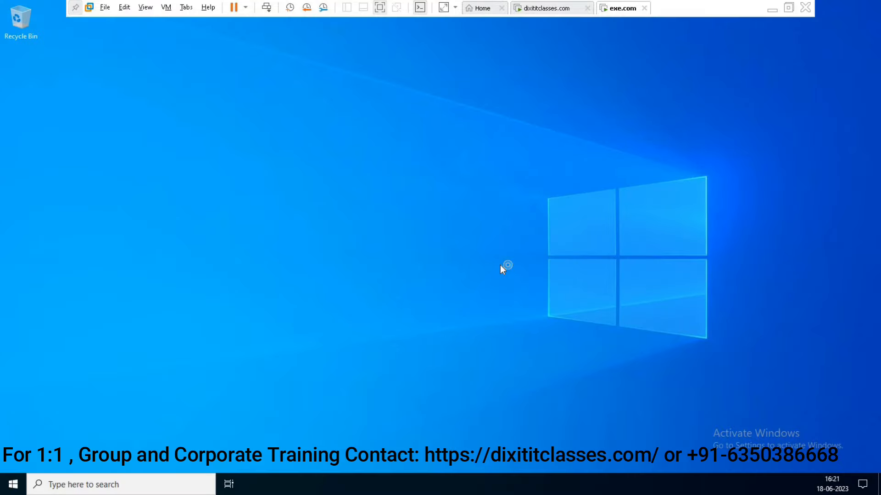
# Launch cmd and run ipconfig, showing 172.16.0.150 with mask 255.255.240.0.
pyautogui.press('super+r')
pyautogui.write('cmd')
pyautogui.press('Return')
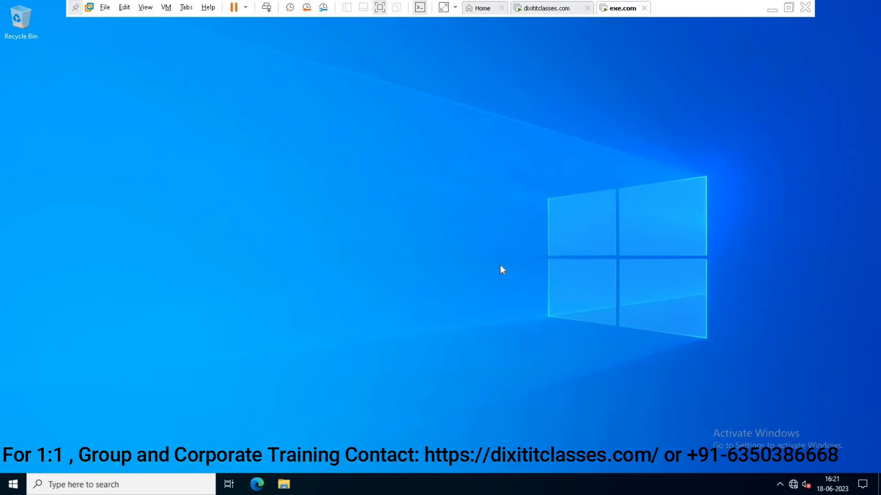
pyautogui.write('ipconfig')
pyautogui.press('Return')
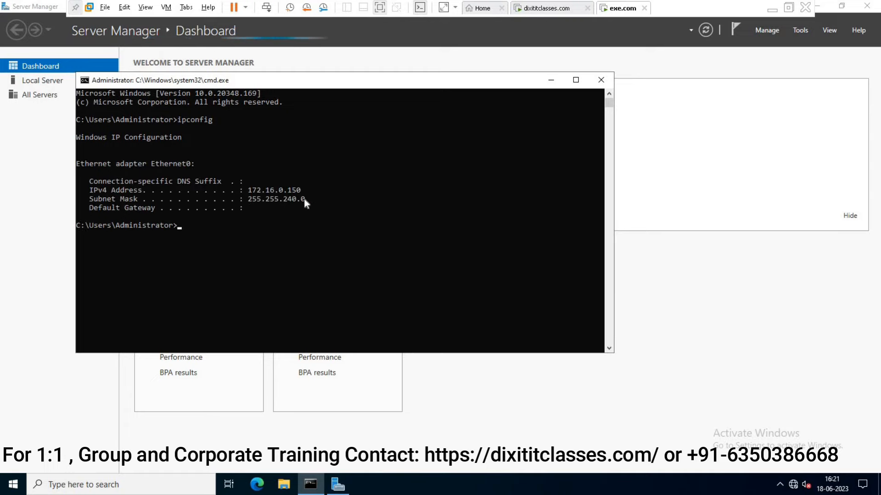
# Ping 172.16.0.1 to get 4 of 4 replies, then run ncpa.cpl.
pyautogui.write('ping')
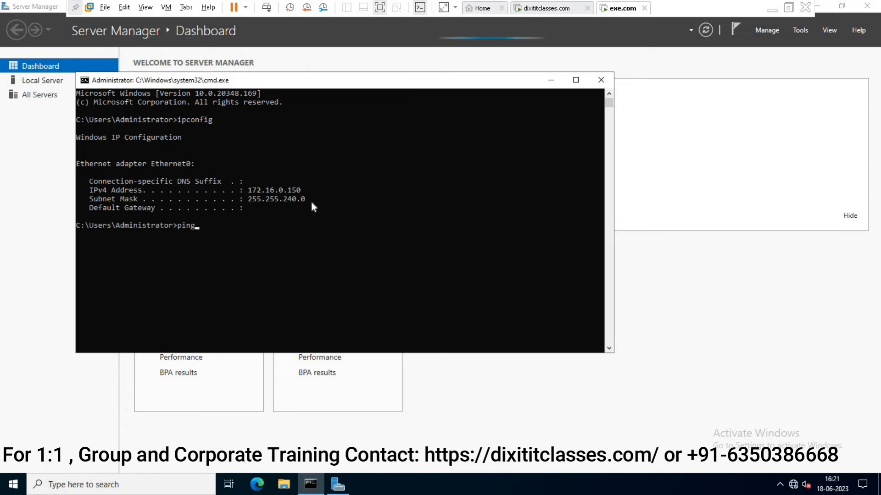
pyautogui.write(' 172.16.0.1')
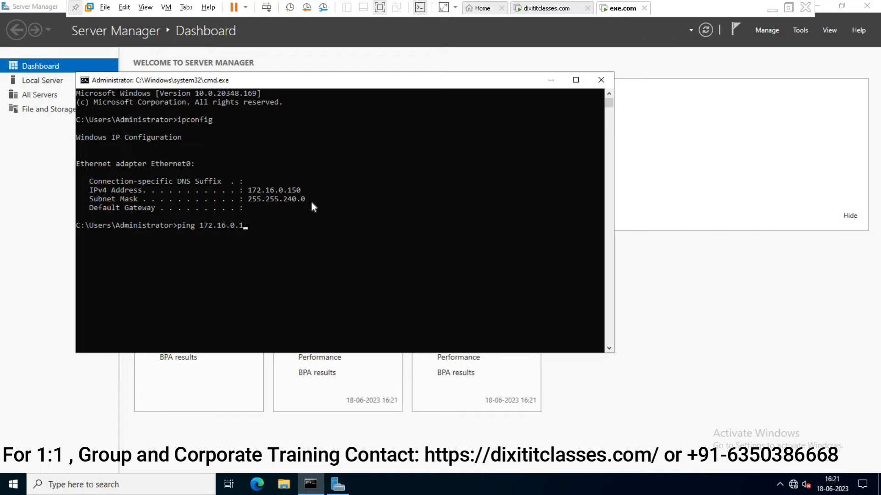
pyautogui.press('Return')
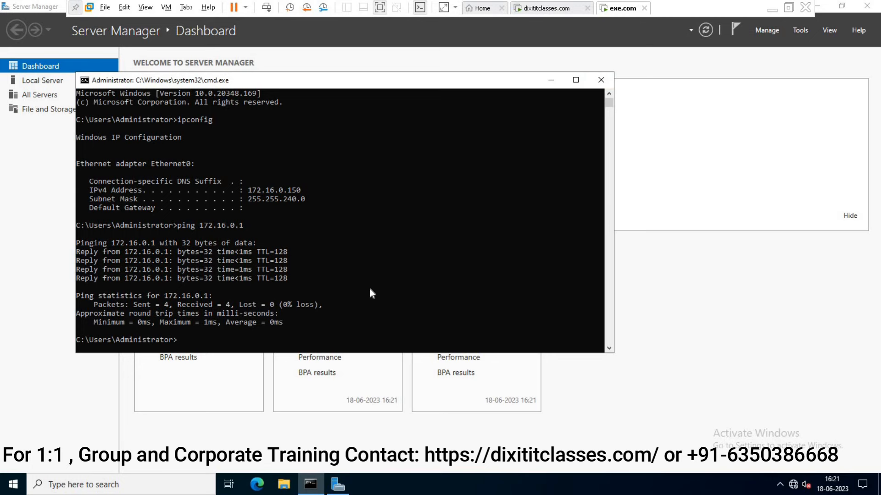
pyautogui.write('ncpa.cpl')
pyautogui.press('Return')
# Set Ethernet0's IPv4 preferred DNS server to 172.16.0.1.
pyautogui.click(212, 159)
pyautogui.doubleClick(211, 158)
pyautogui.click(386, 335)
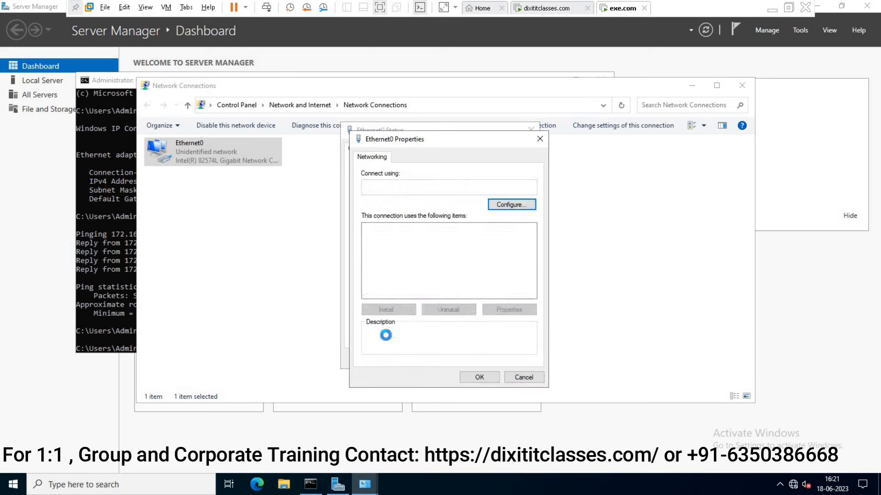
pyautogui.click(440, 257)
pyautogui.click(507, 308)
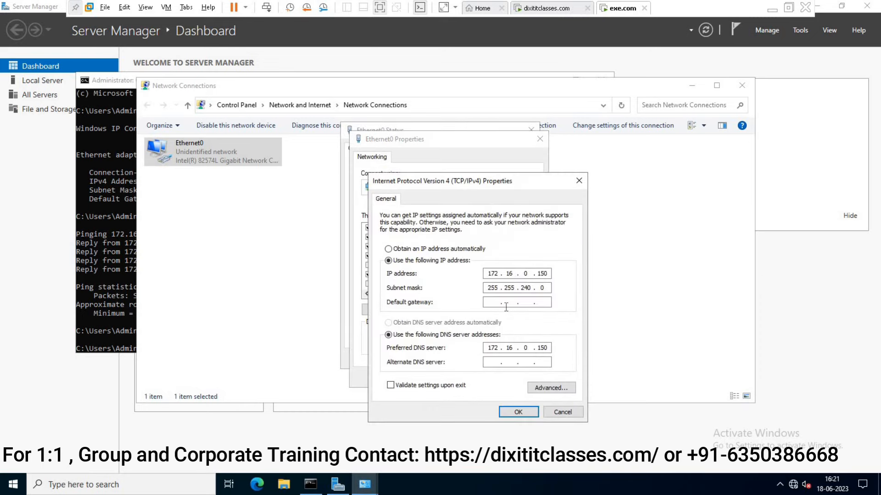
pyautogui.doubleClick(549, 347)
pyautogui.write('1')
pyautogui.write('172.16.0.1')
pyautogui.click(518, 410)
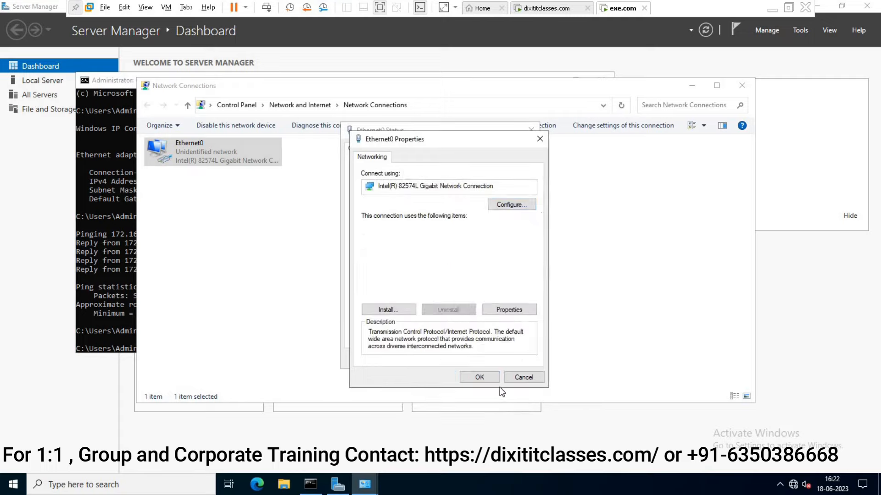
# Confirm the Ethernet0 dialogs and close Network Connections and Command Prompt.
pyautogui.click(480, 377)
pyautogui.click(516, 359)
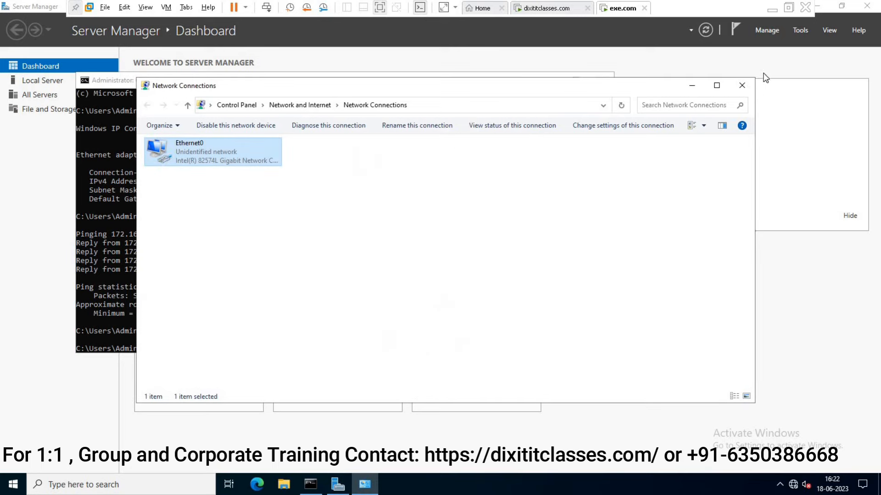
pyautogui.click(744, 88)
pyautogui.click(602, 82)
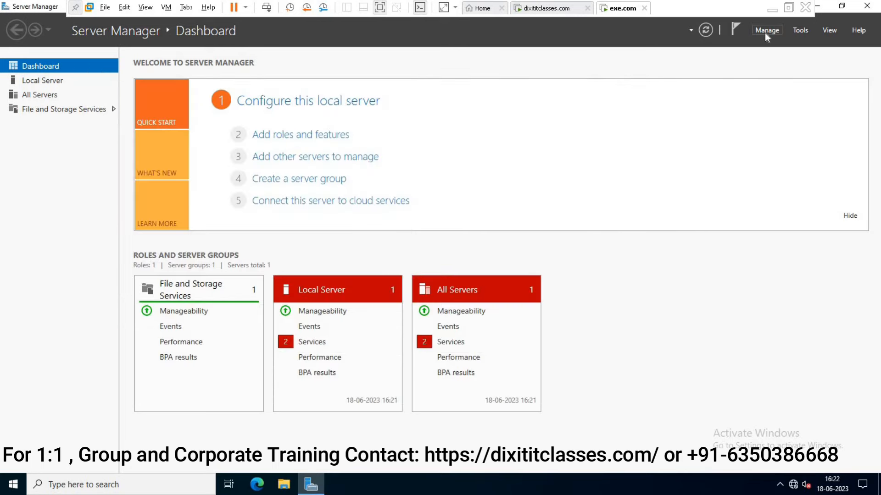
# Add the Active Directory Domain Services role with management tools through the role-based wizard and install it.
pyautogui.click(316, 136)
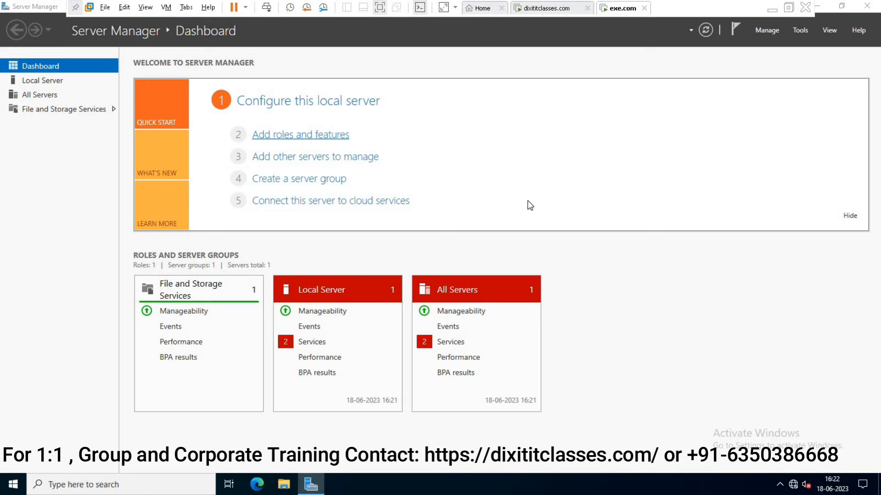
pyautogui.click(343, 340)
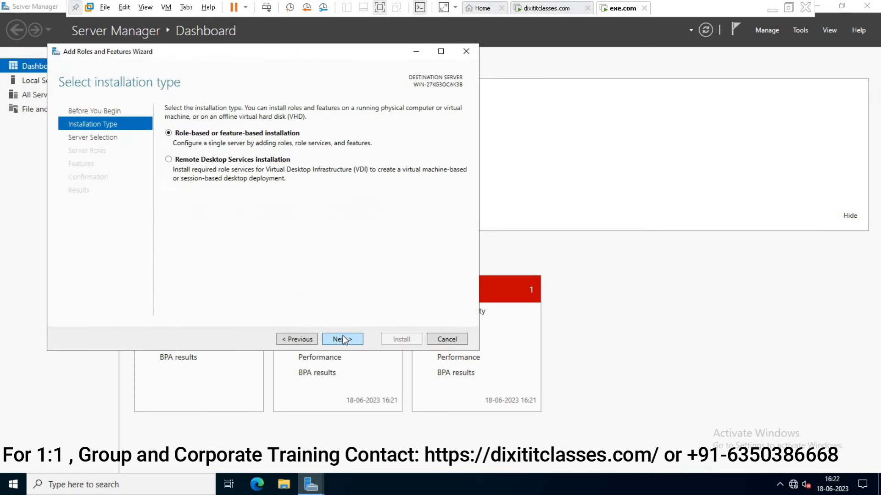
pyautogui.click(343, 339)
pyautogui.click(343, 339)
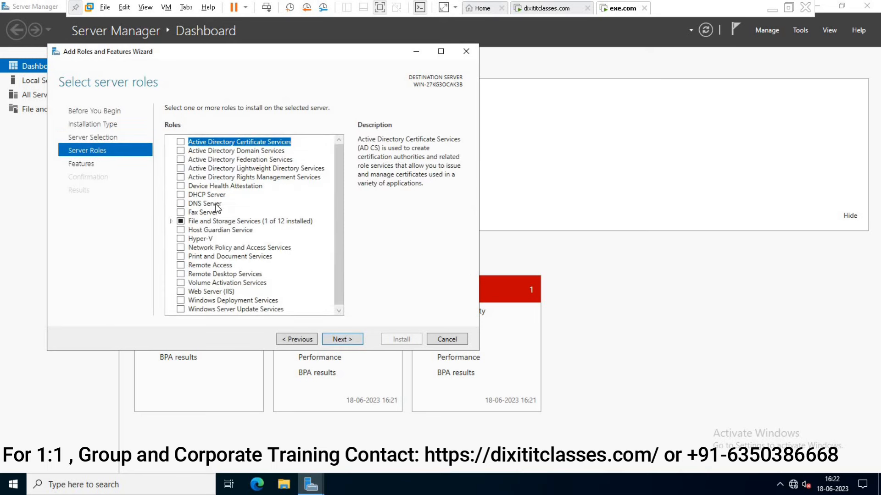
pyautogui.click(181, 151)
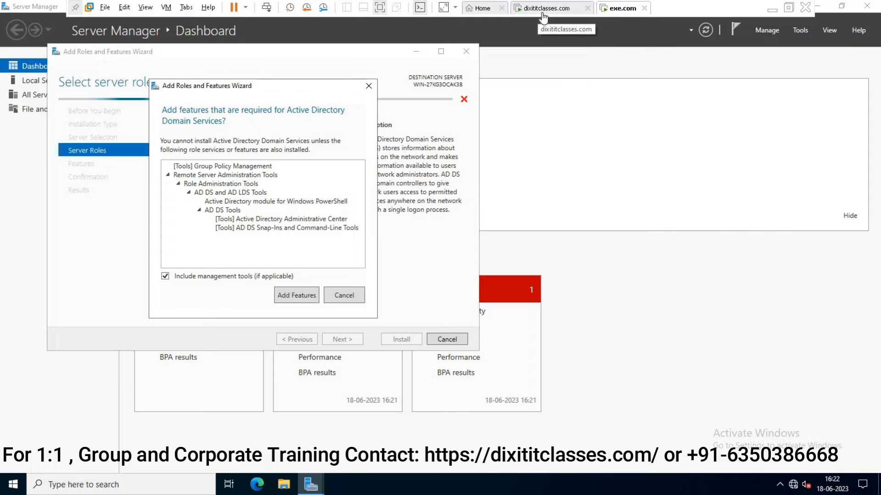
pyautogui.click(295, 295)
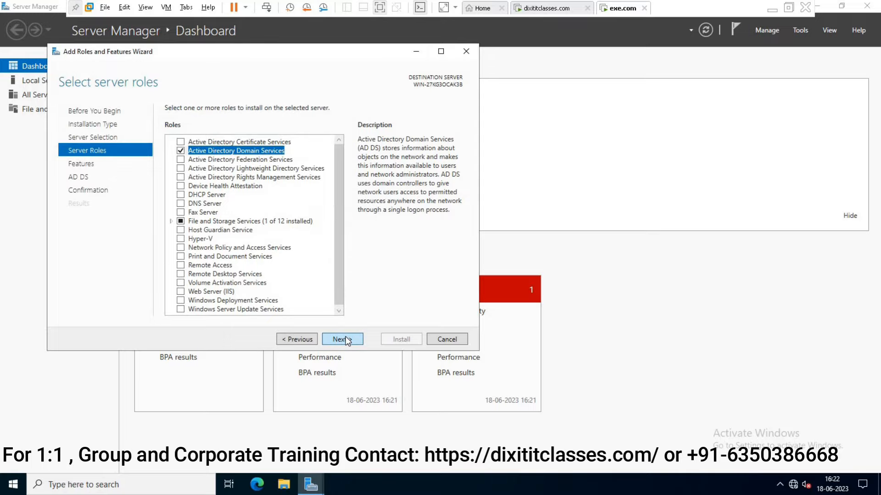
pyautogui.click(347, 341)
pyautogui.click(348, 341)
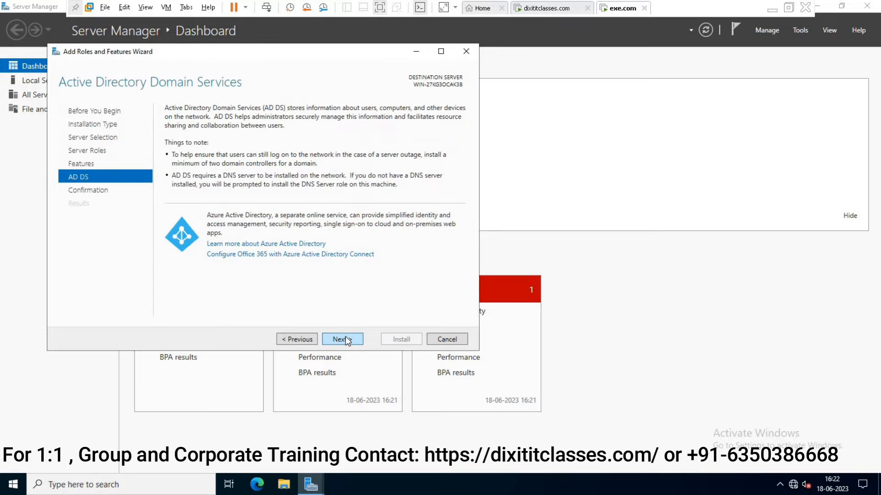
pyautogui.click(347, 339)
pyautogui.click(401, 340)
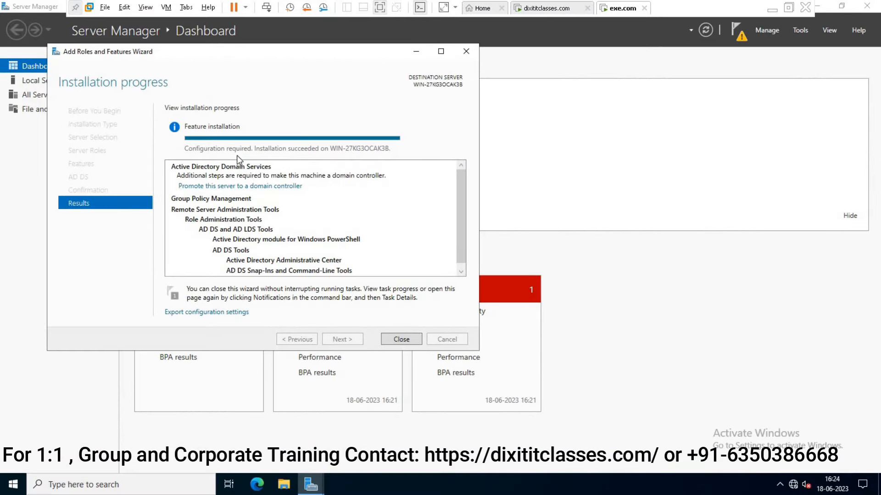
# Start promotion as a Tree Domain named exe.com in the existing dixititclasses.com forest.
pyautogui.click(402, 340)
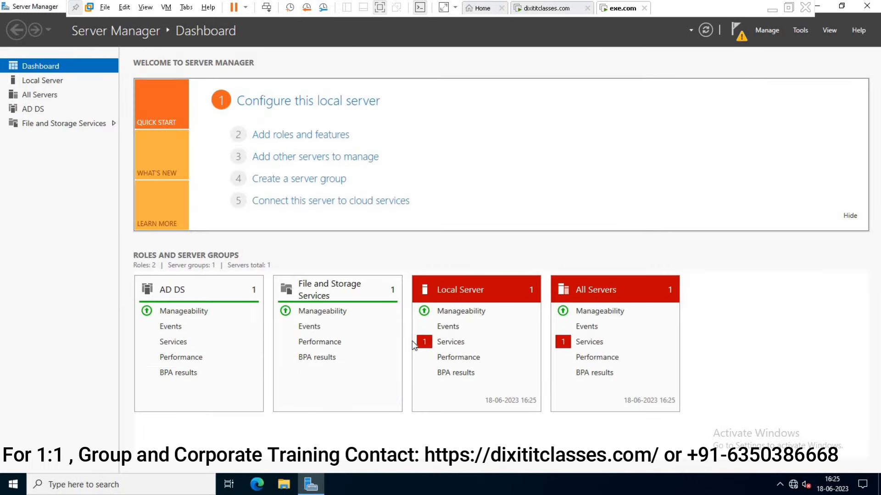
pyautogui.click(739, 35)
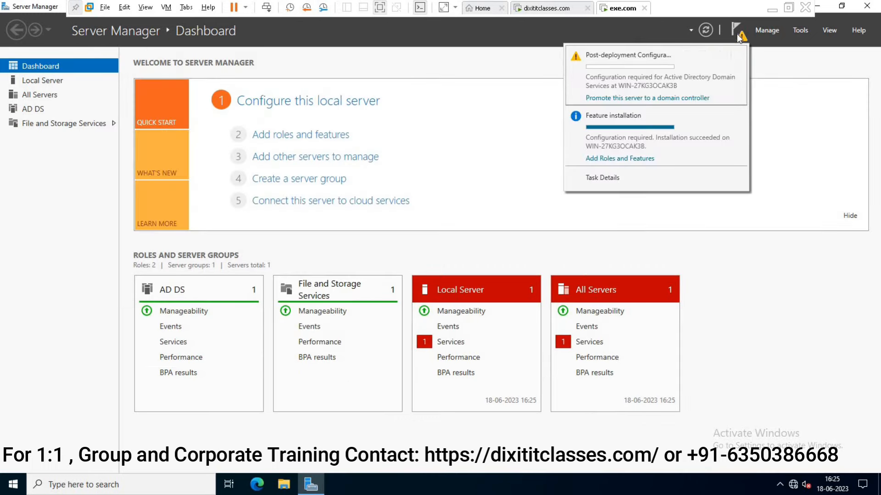
pyautogui.click(635, 100)
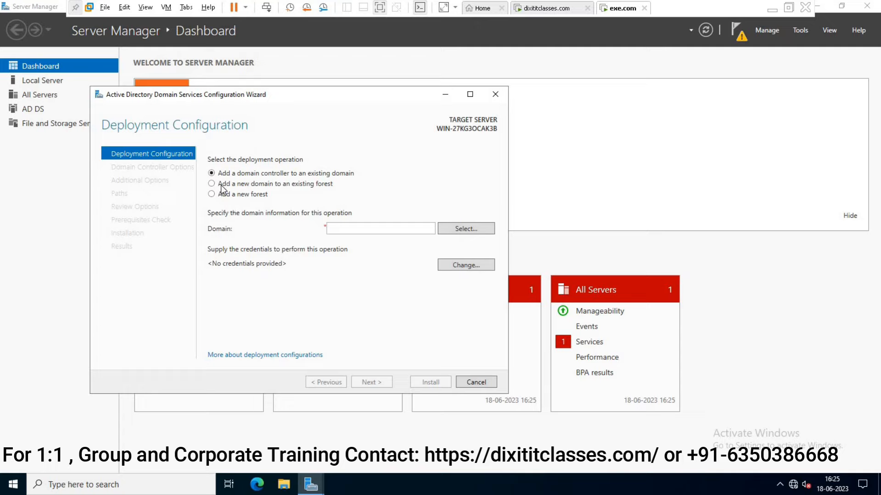
pyautogui.click(213, 185)
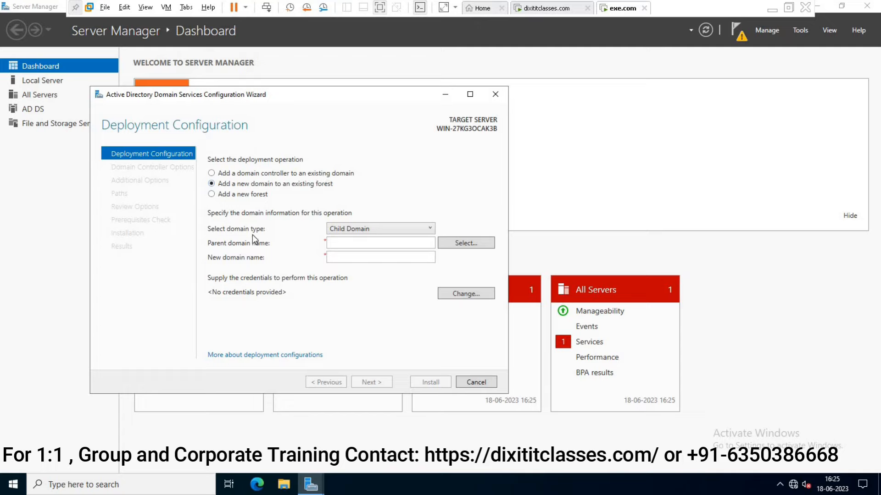
pyautogui.click(388, 228)
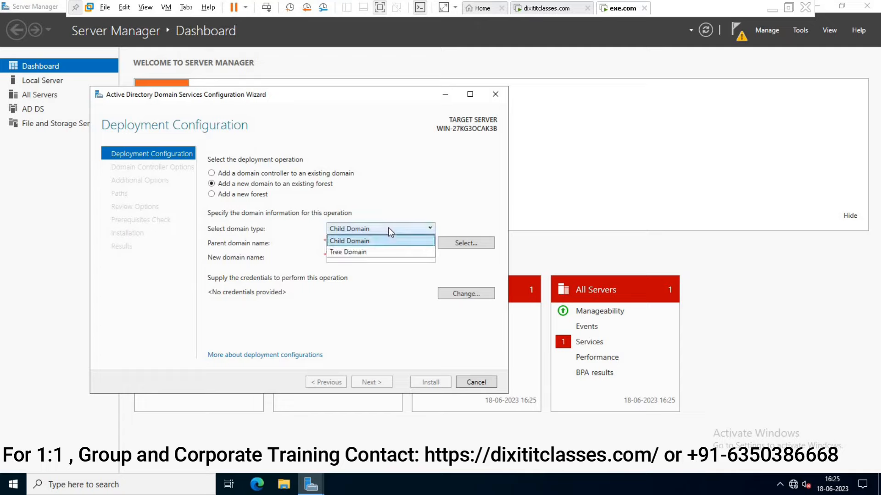
pyautogui.click(360, 253)
pyautogui.click(354, 245)
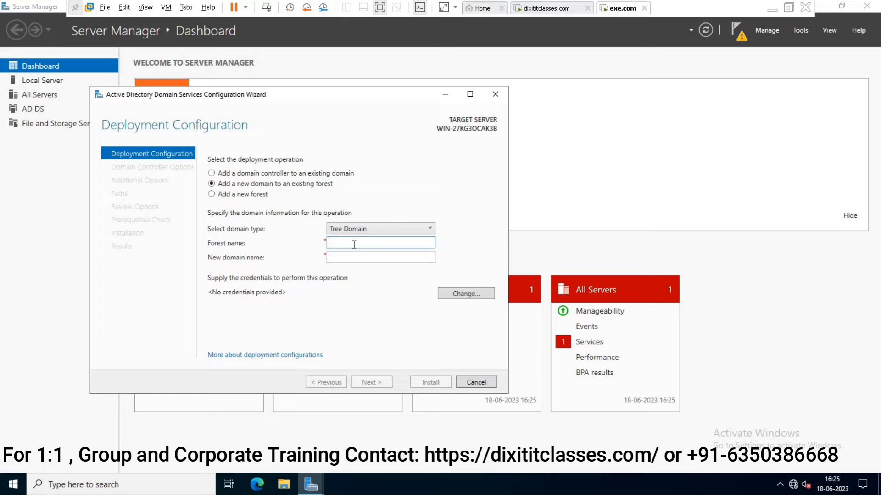
pyautogui.write('dixititclasses.com')
pyautogui.click(352, 259)
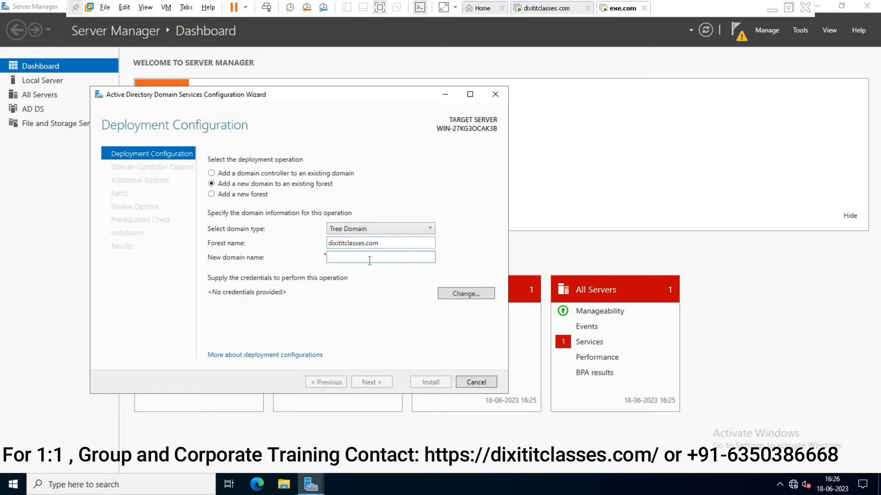
pyautogui.write('exe.com')
# Supply the forest administrator's account name and password as deployment credentials.
pyautogui.click(475, 294)
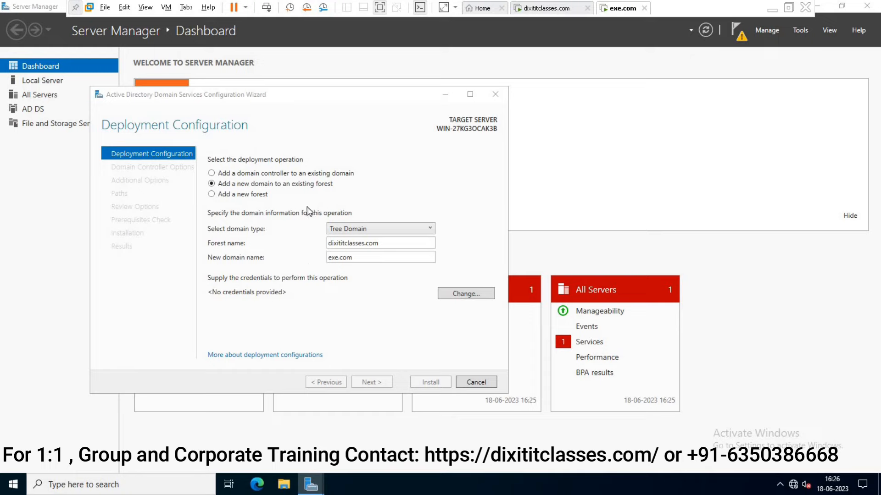
pyautogui.press('Tab')
pyautogui.write('Pass@123@123')
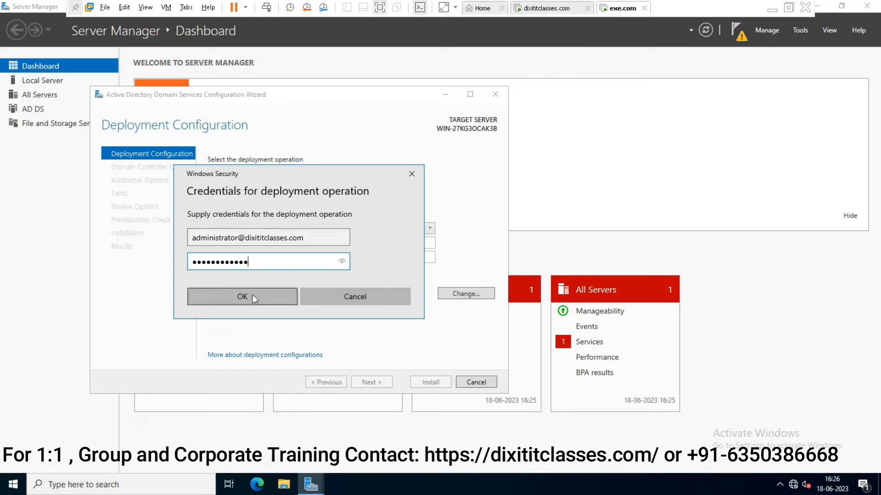
pyautogui.click(252, 296)
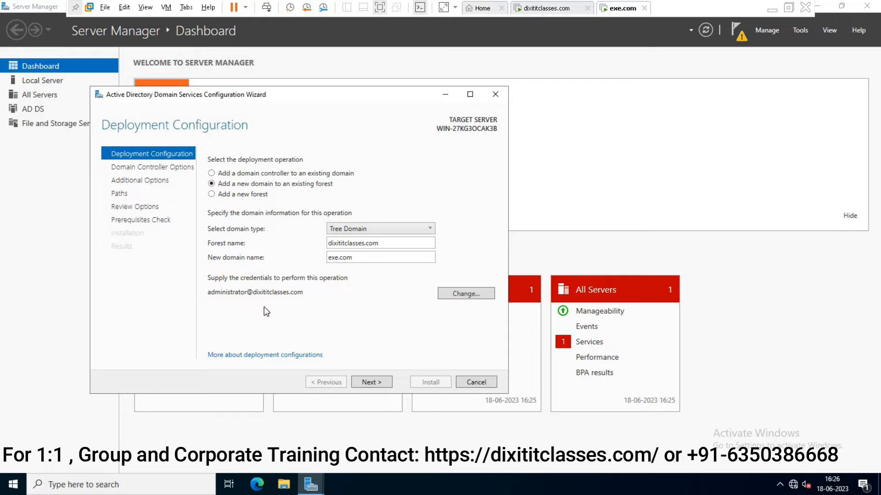
# Keep Windows Server 2016 functional level, enter the DSRM password, and advance to DNS Options.
pyautogui.click(378, 381)
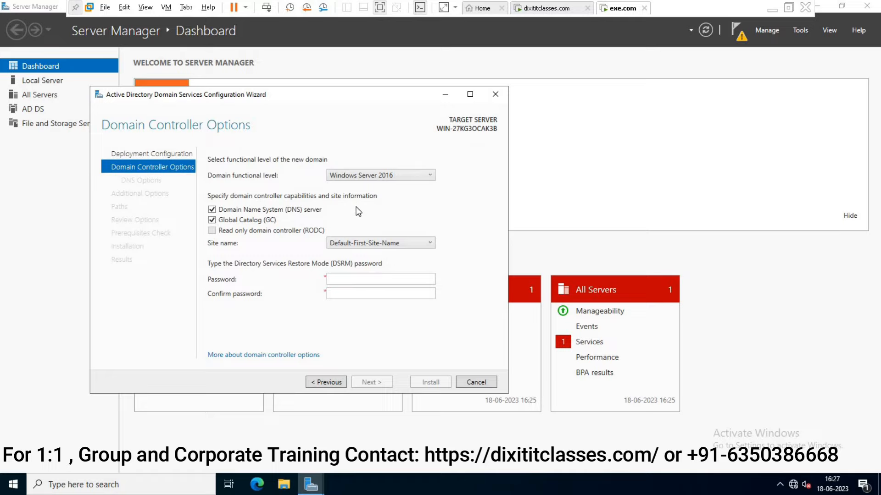
pyautogui.click(403, 175)
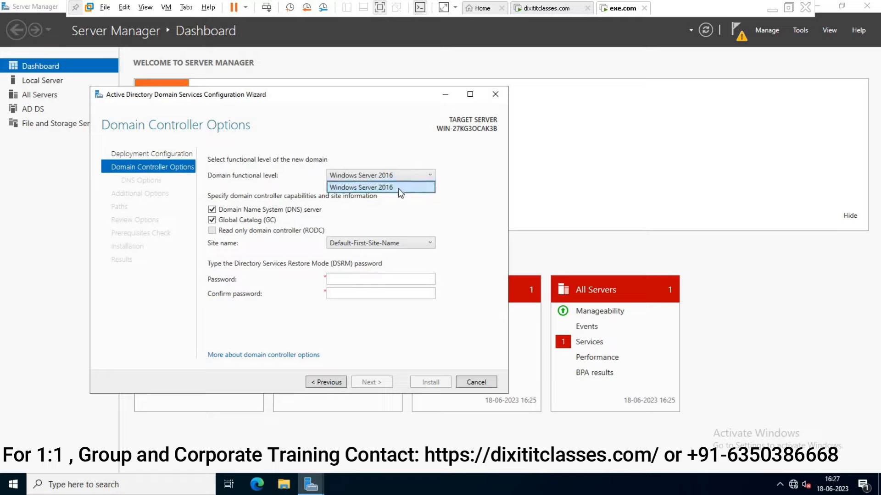
pyautogui.click(408, 208)
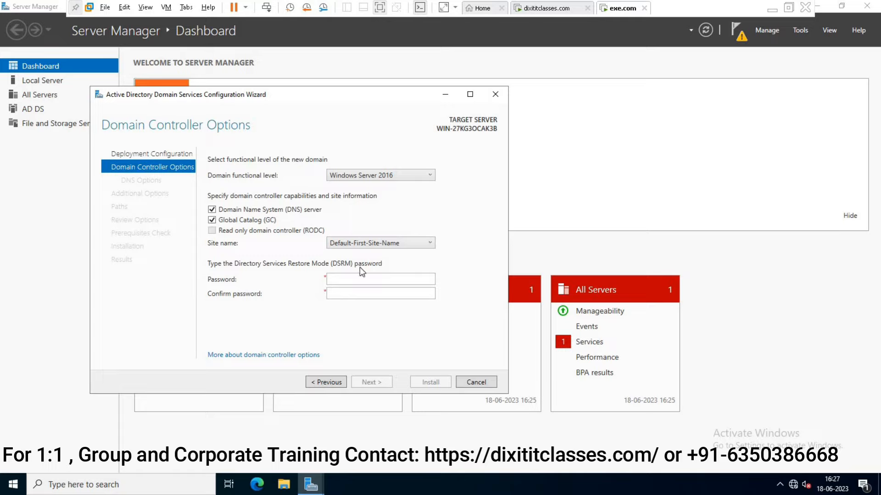
pyautogui.click(361, 280)
pyautogui.write('Admin@1234Admin@1234')
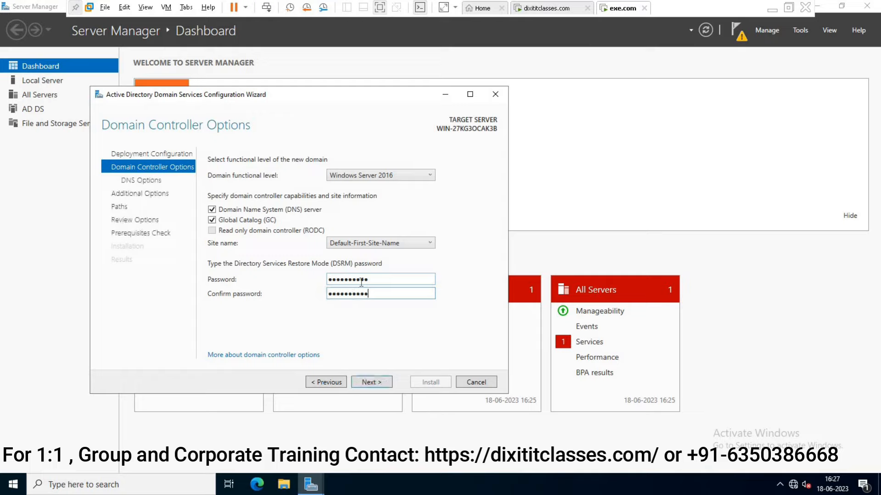
pyautogui.click(379, 379)
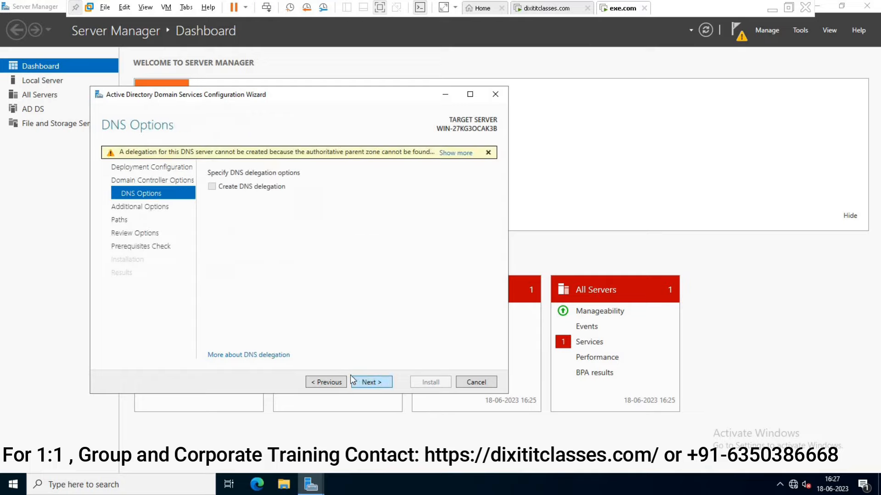
# Accept DNS options, NetBIOS name EXE and default paths, then install after the prerequisites check.
pyautogui.click(387, 380)
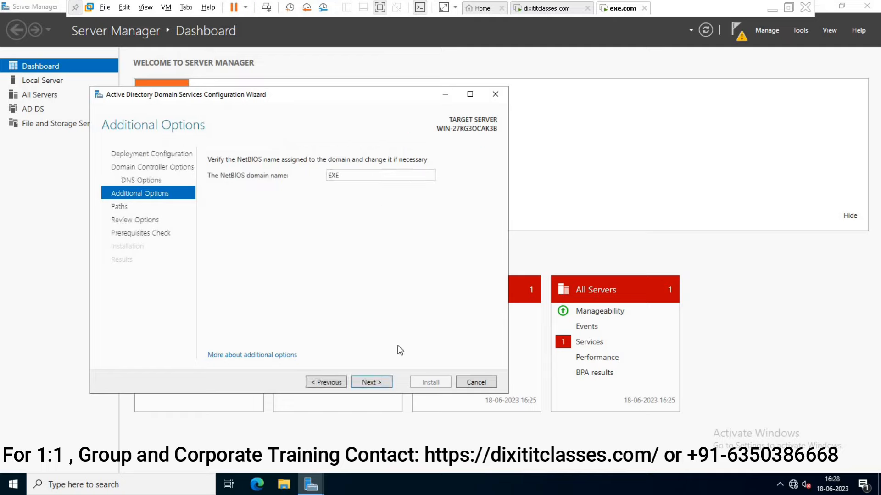
pyautogui.click(377, 382)
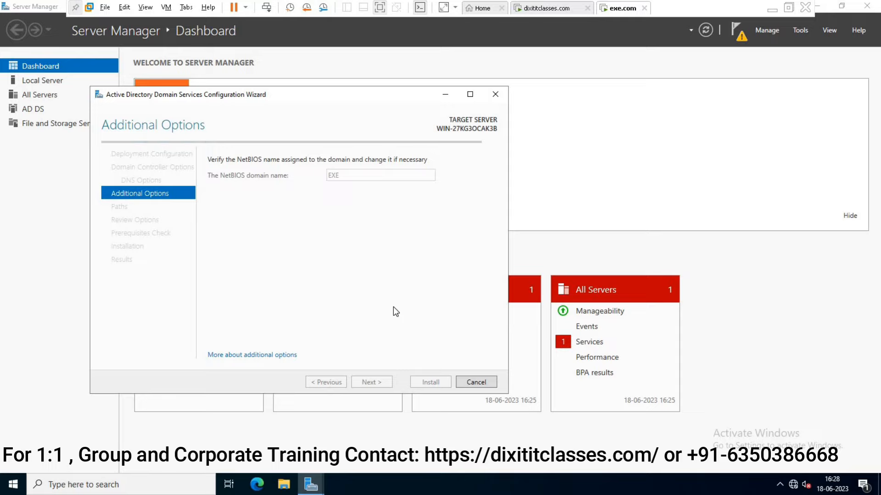
pyautogui.click(372, 382)
pyautogui.click(372, 382)
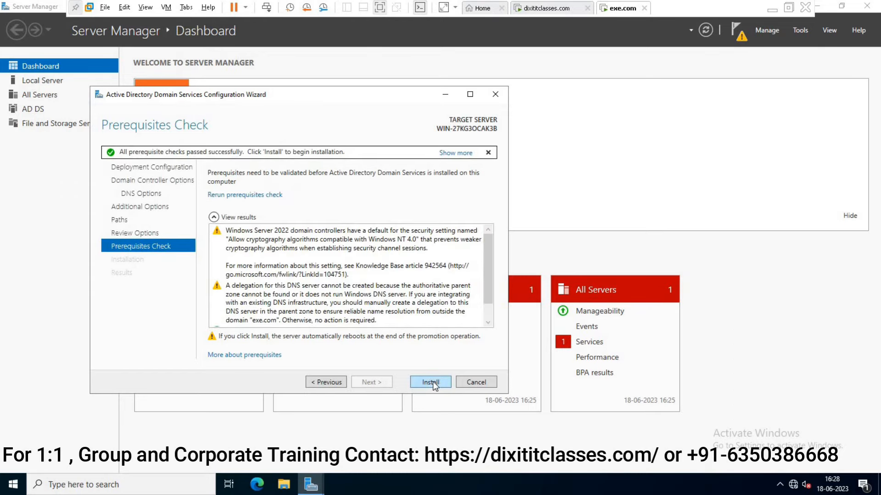
pyautogui.click(432, 384)
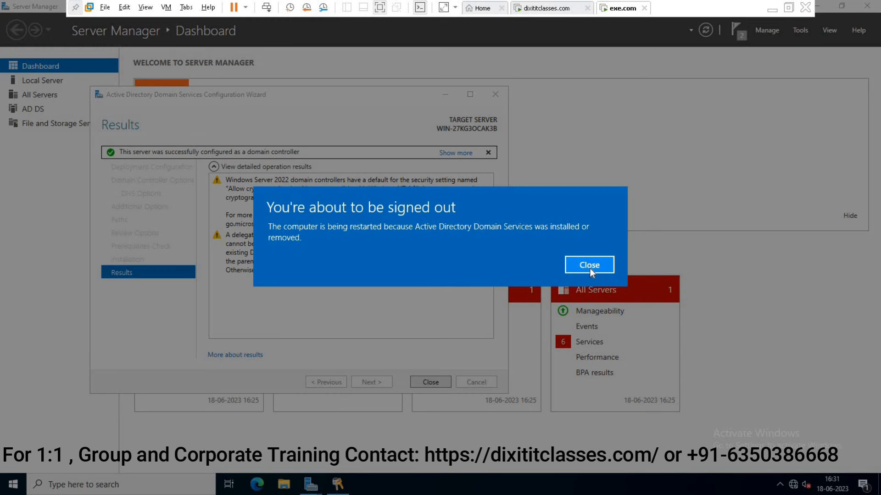
# Close the sign-out notice and, after the reboot, send Ctrl+Alt+Del to reach EXE sign-in.
pyautogui.click(590, 267)
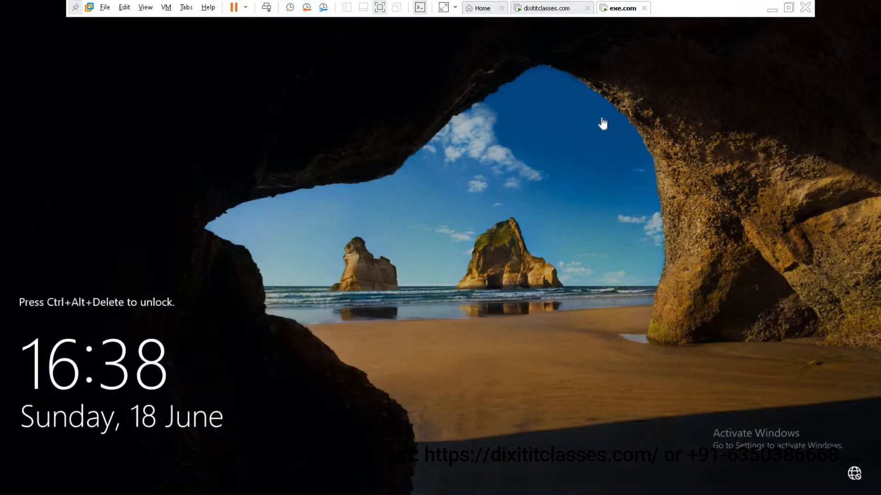
pyautogui.click(266, 11)
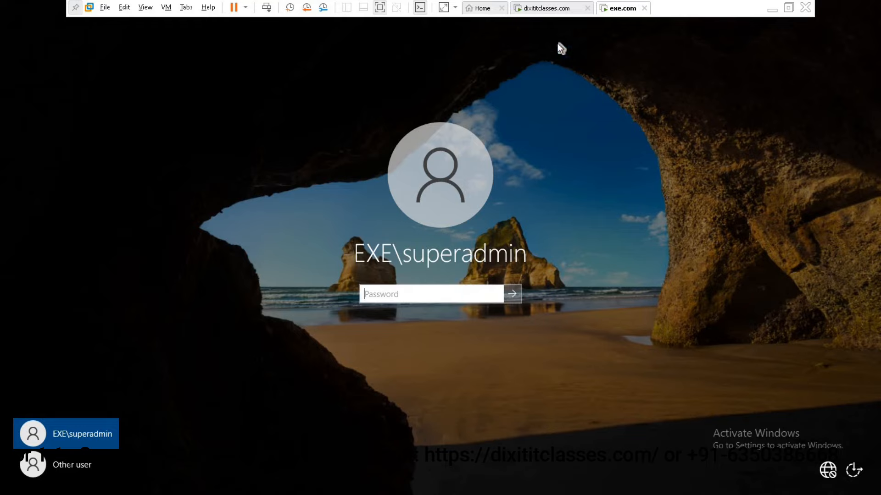
# On the dixititclasses.com VM, refresh Domain Controllers to check WIN-2JTFCC443RS, then close ADUC.
pyautogui.click(542, 10)
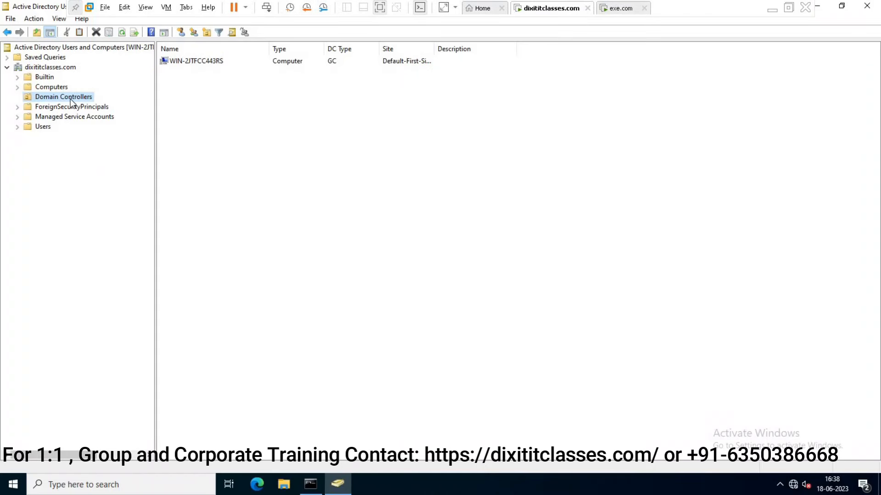
pyautogui.click(121, 32)
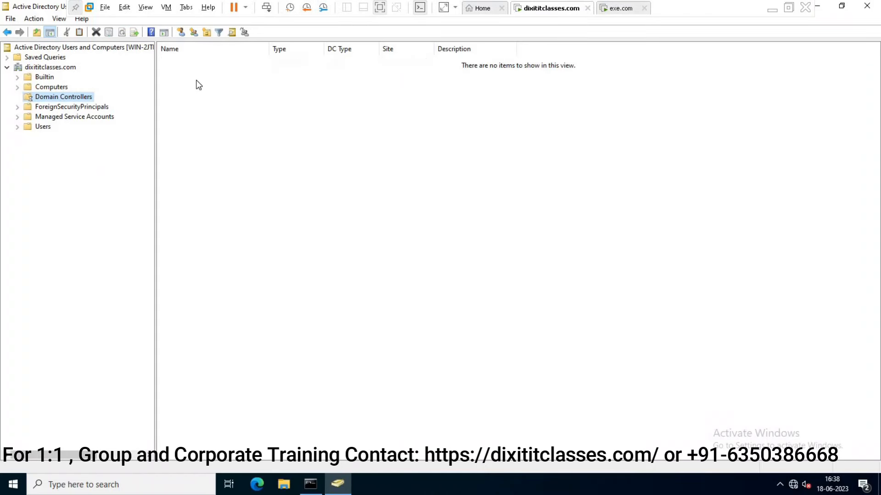
pyautogui.click(222, 62)
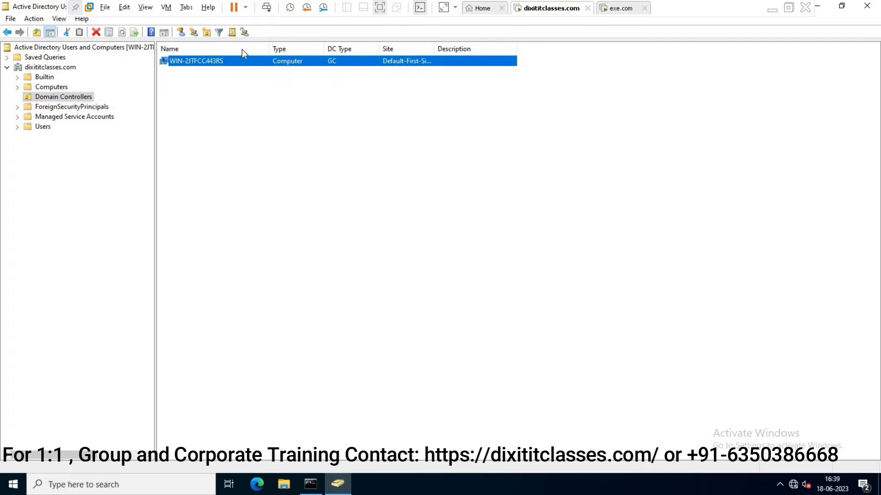
pyautogui.click(867, 6)
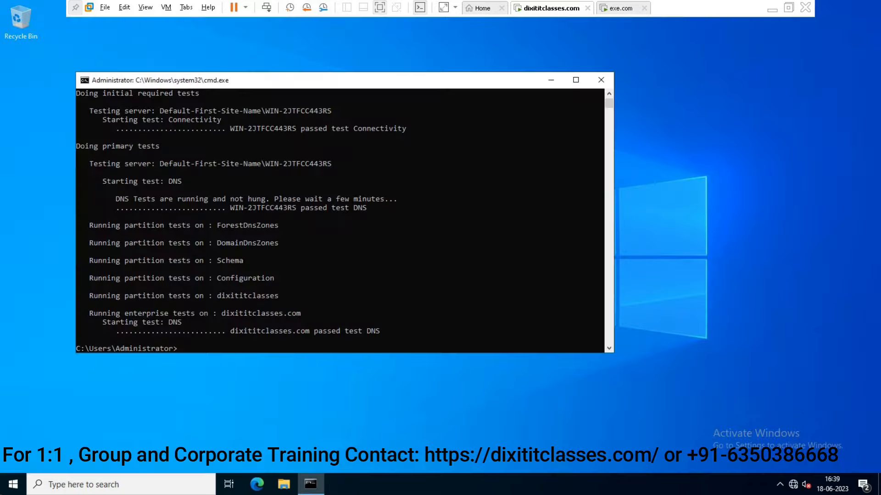
# Launch Active Directory Domains and Trusts maximised and bring up dixititclasses.com's actions.
pyautogui.click(13, 484)
pyautogui.click(162, 275)
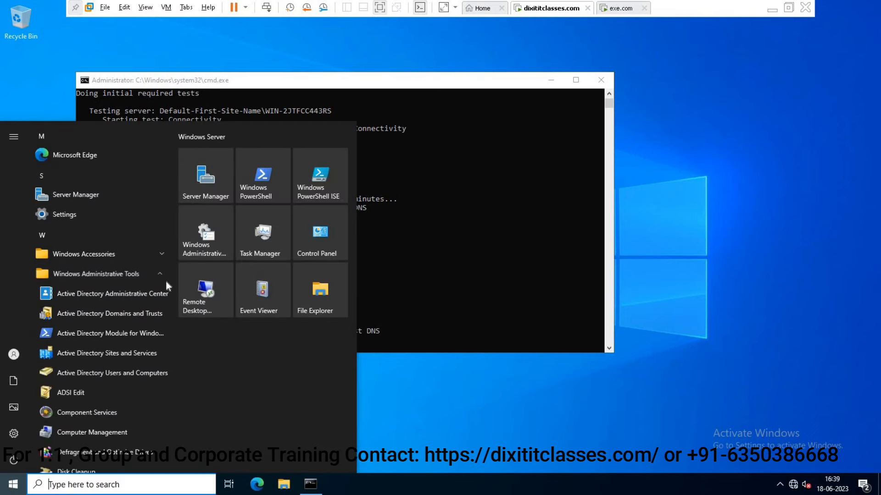
pyautogui.click(140, 315)
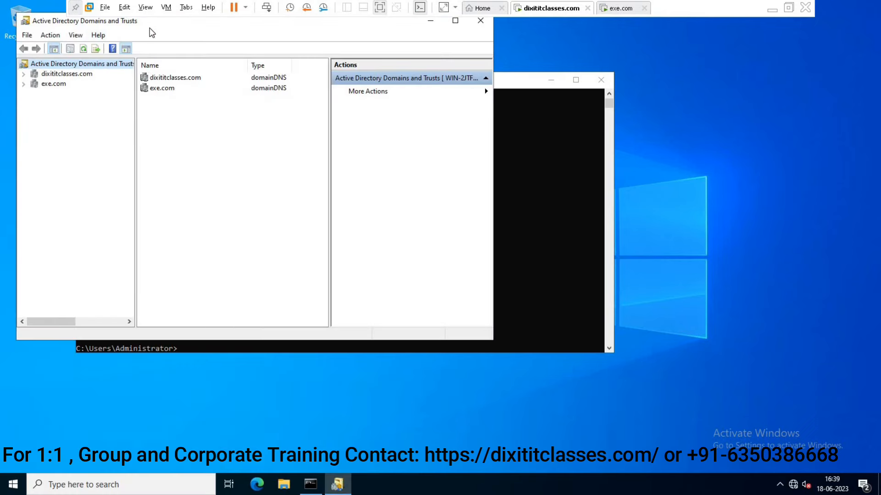
pyautogui.doubleClick(150, 24)
pyautogui.rightClick(50, 57)
# Show the Trusts tab of dixititclasses.com Properties and select the outgoing exe.com trust.
pyautogui.click(109, 122)
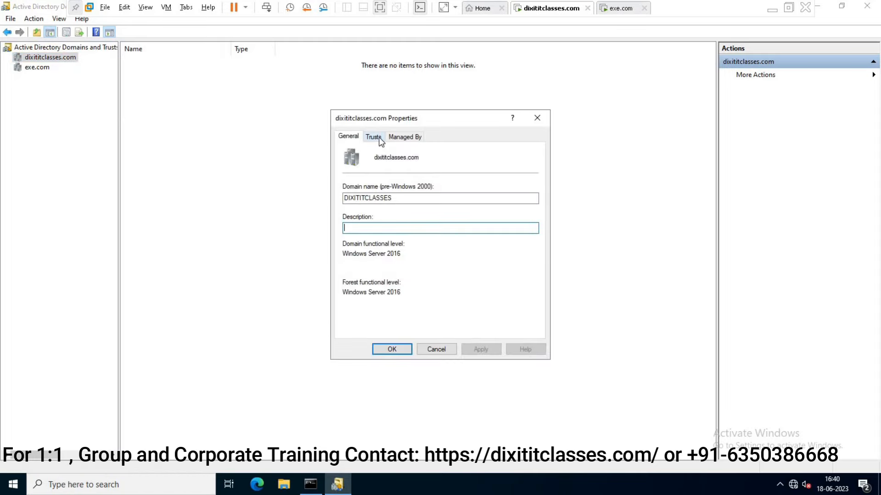
pyautogui.click(379, 137)
pyautogui.click(363, 182)
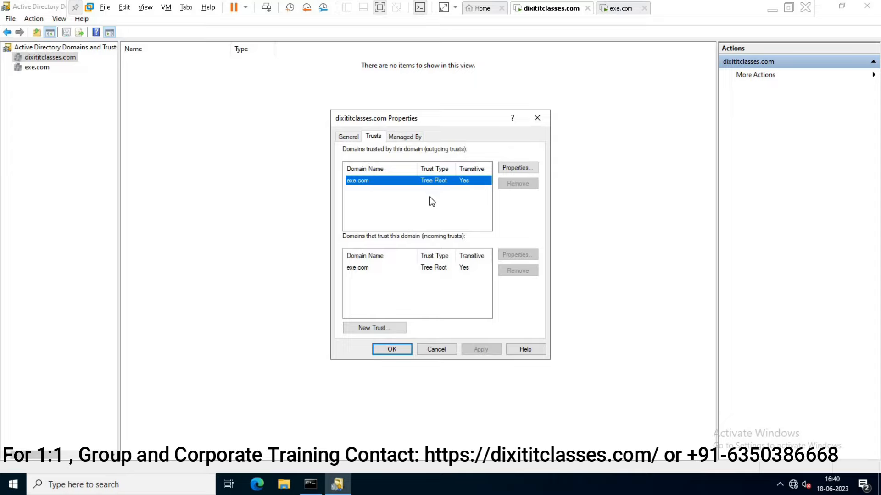
# On the exe.com VM, enter the dixititclasses.com administrator's user name and password under Other user.
pyautogui.click(618, 10)
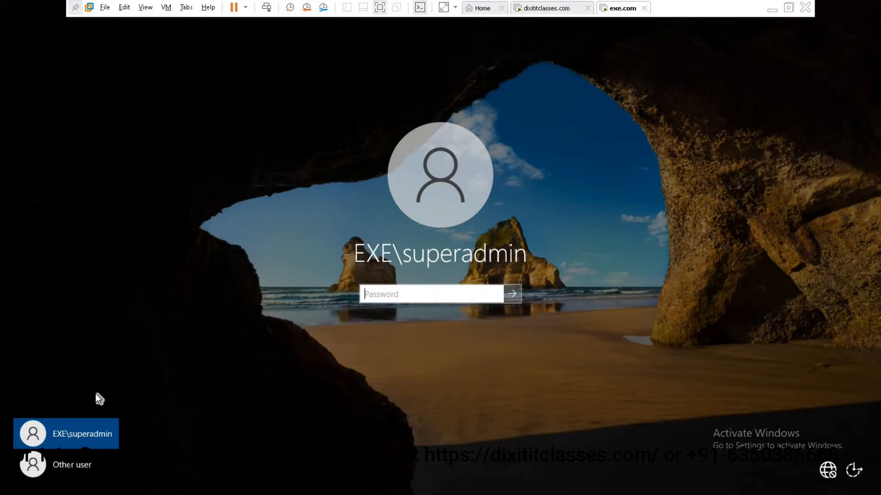
pyautogui.click(75, 467)
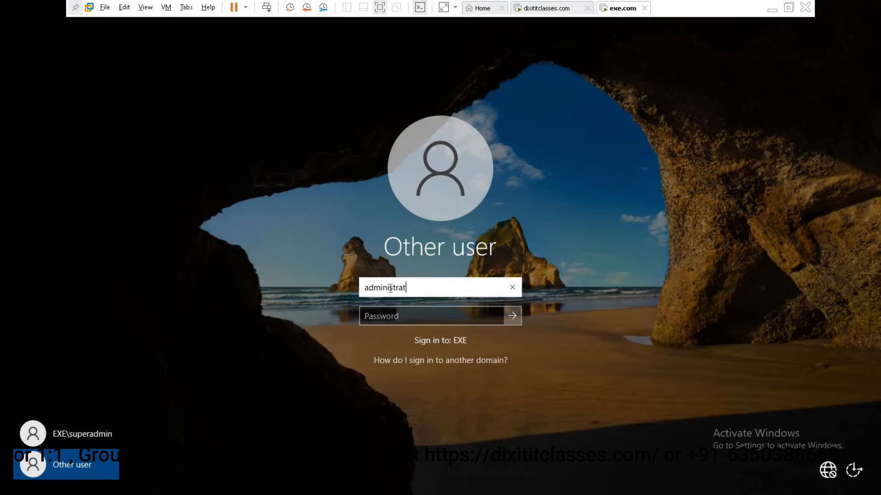
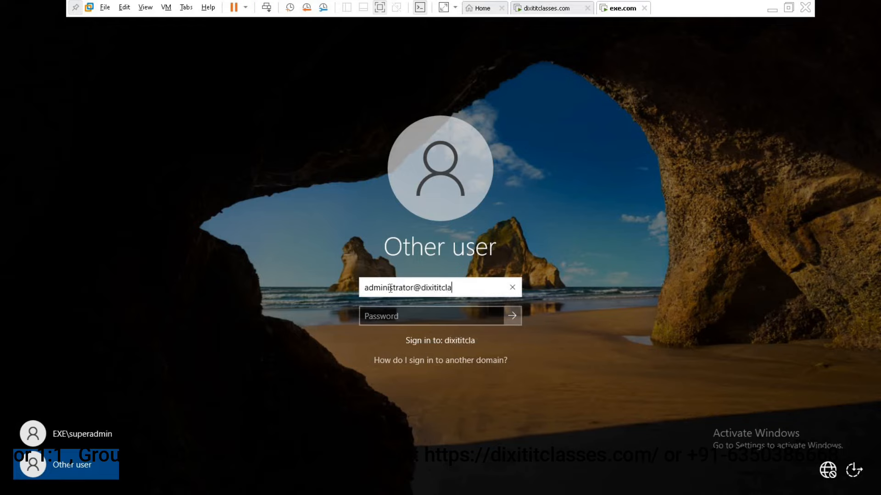
pyautogui.press('Tab')
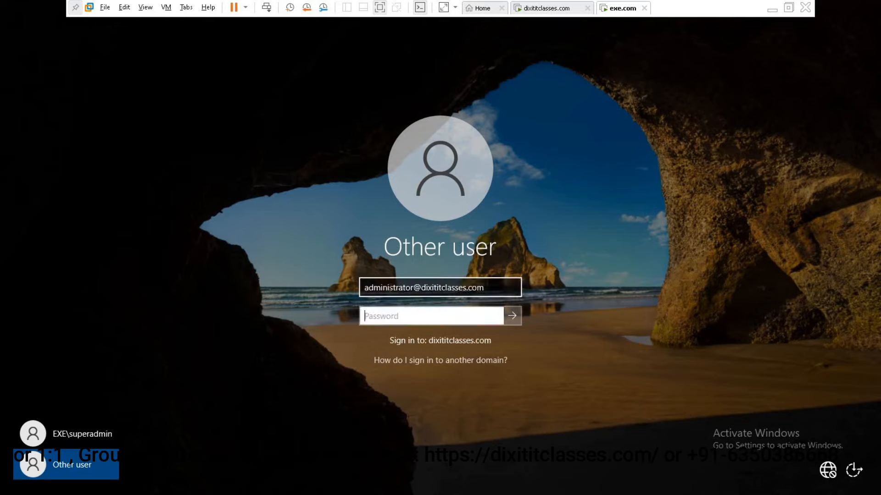
pyautogui.write('••••••••••')
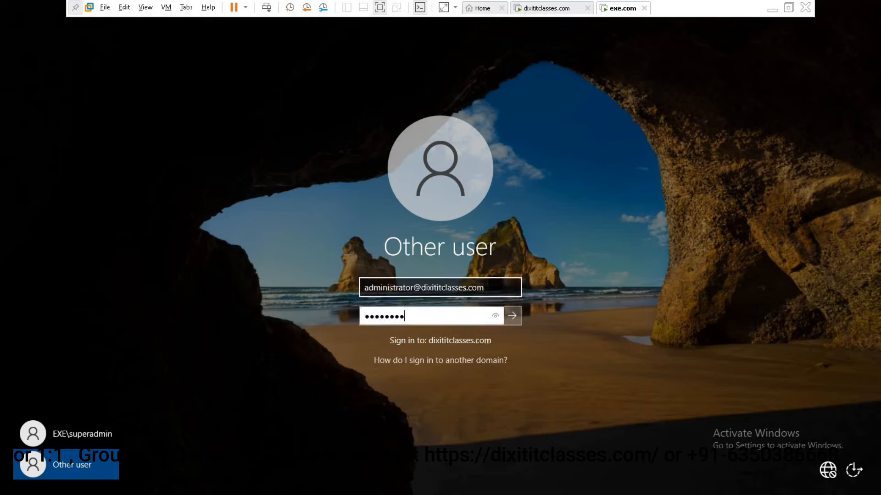